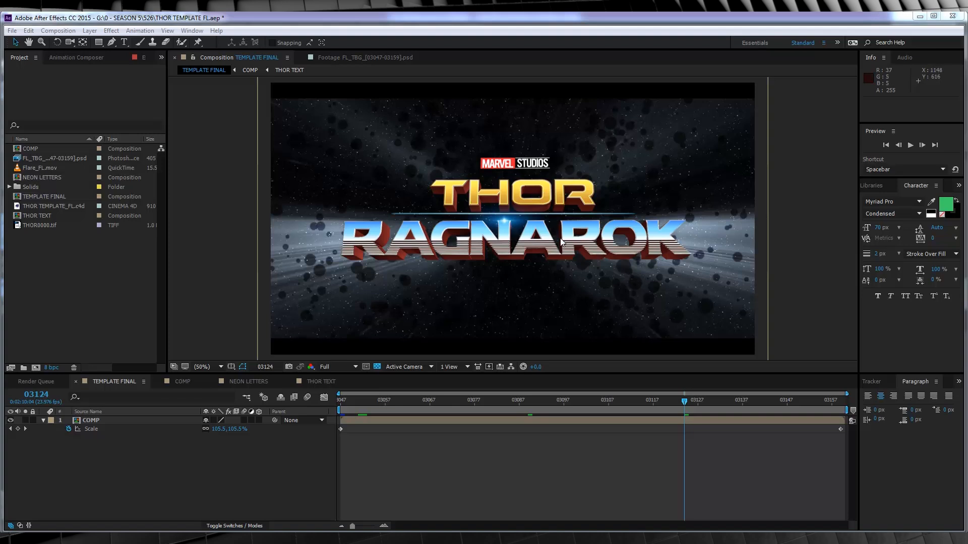
Step: Open the THOR TEMPLATE_FL.c4d project footage for editing in Cinema 4D
left_click(51, 206)
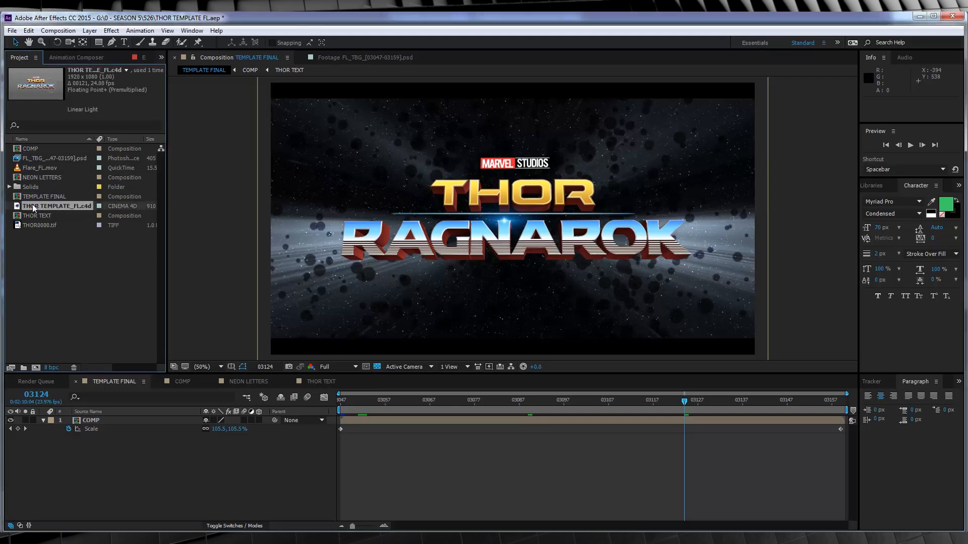
left_click(28, 30)
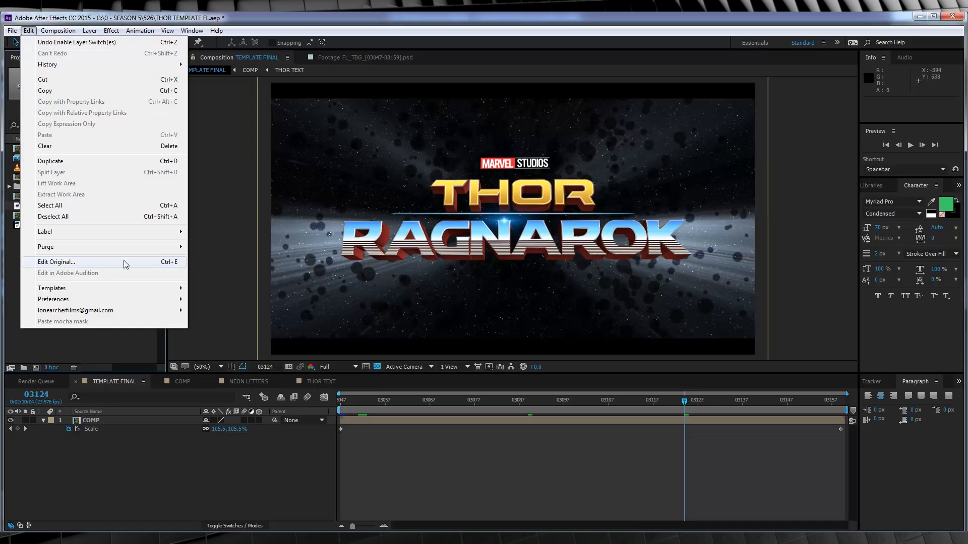
left_click(62, 262)
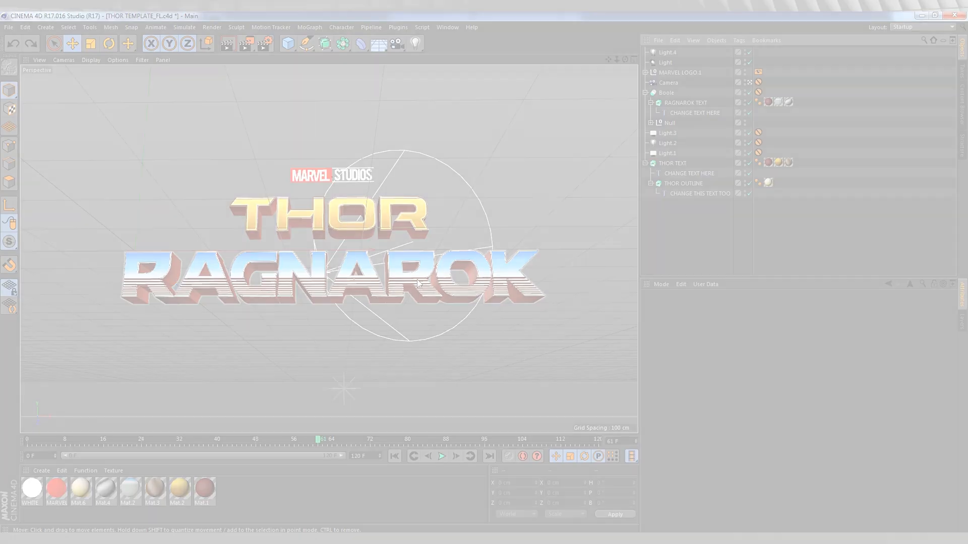
left_click(345, 177)
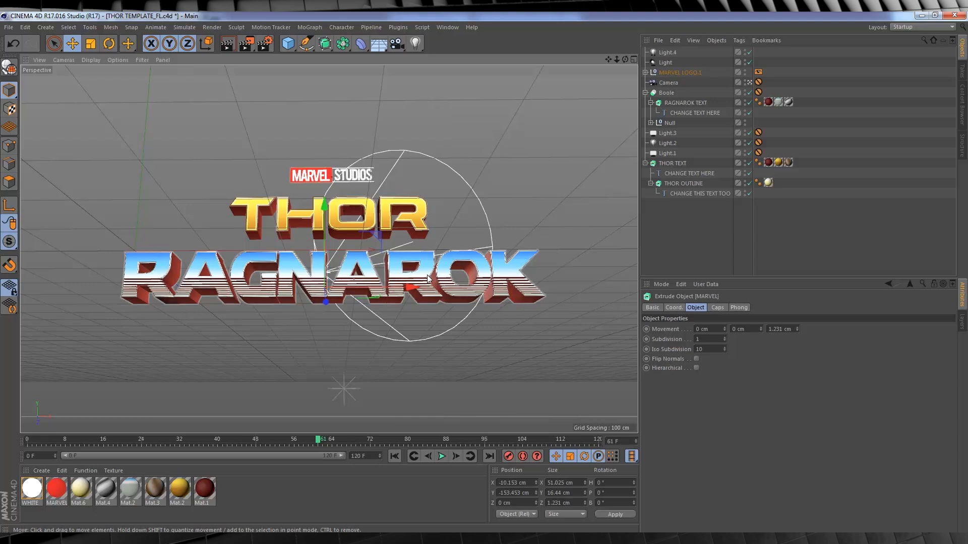
Step: Change the text spline under RAGNAROK TEXT to LEARNIN
left_click(700, 113)
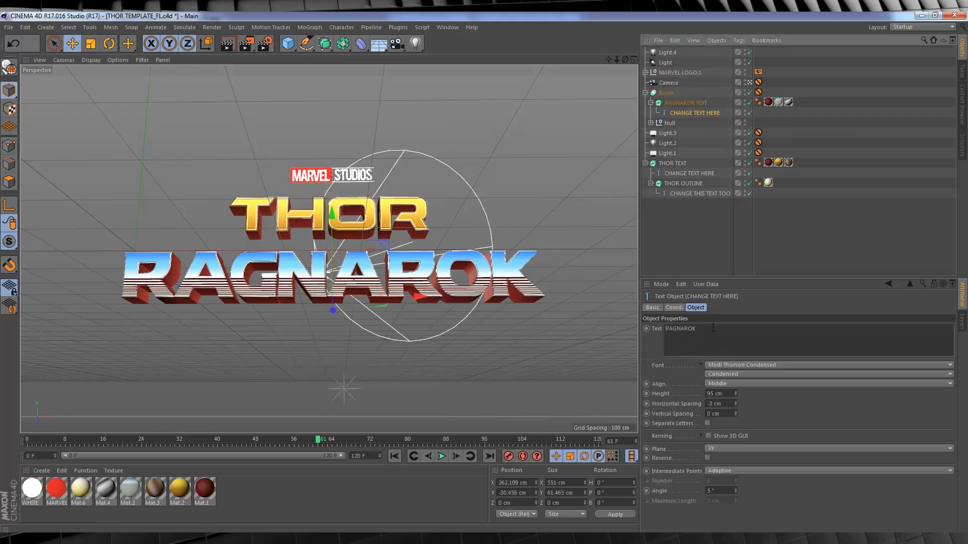
left_click_drag(712, 328, 636, 329)
key("BackSpace")
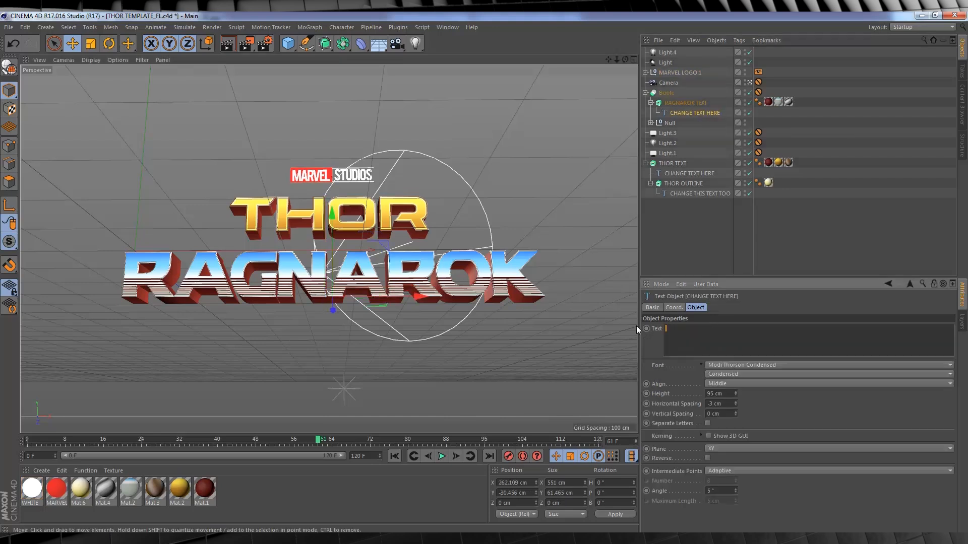
type("LEARNIN")
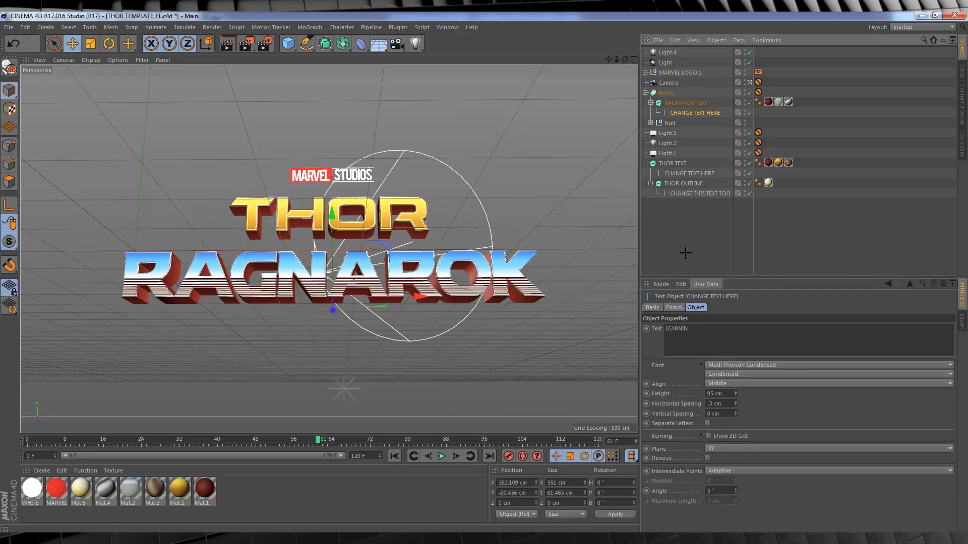
left_click(685, 253)
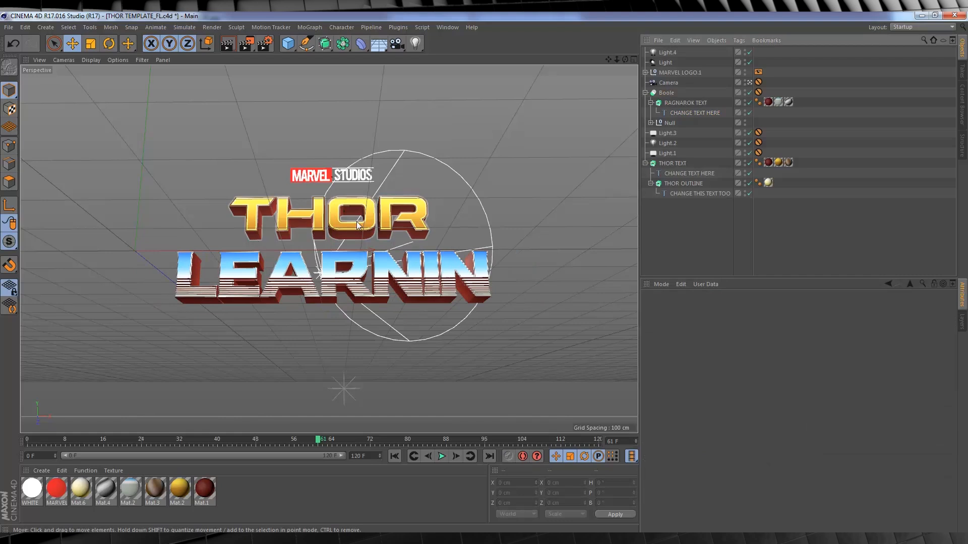
Step: Change the main text spline directly under THOR TEXT to FILM
left_click(677, 175)
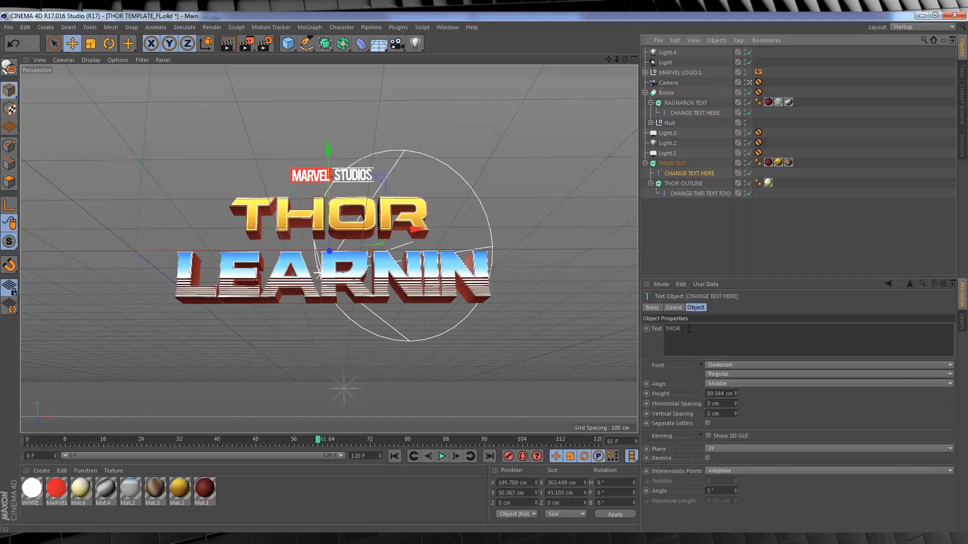
left_click_drag(689, 328, 636, 319)
key("BackSpace")
type("FILM")
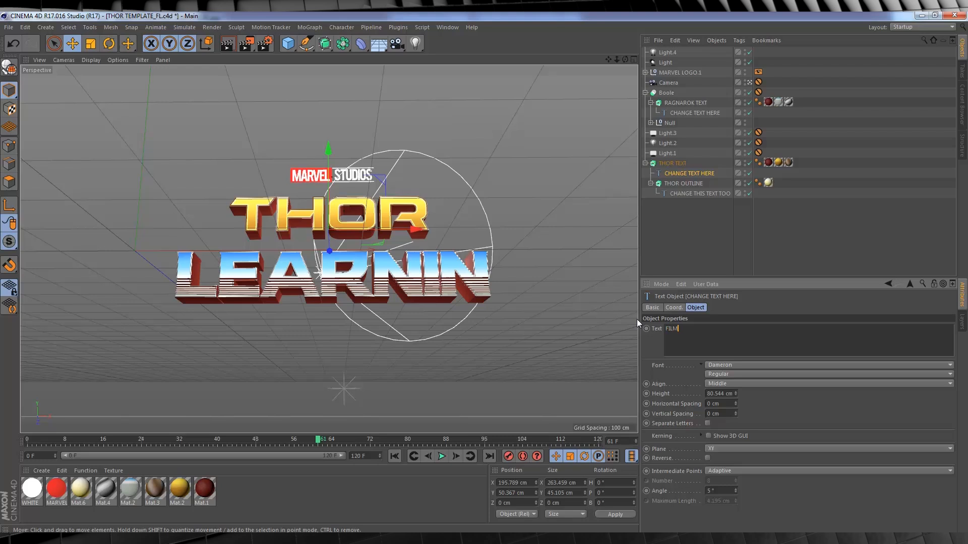
left_click(698, 256)
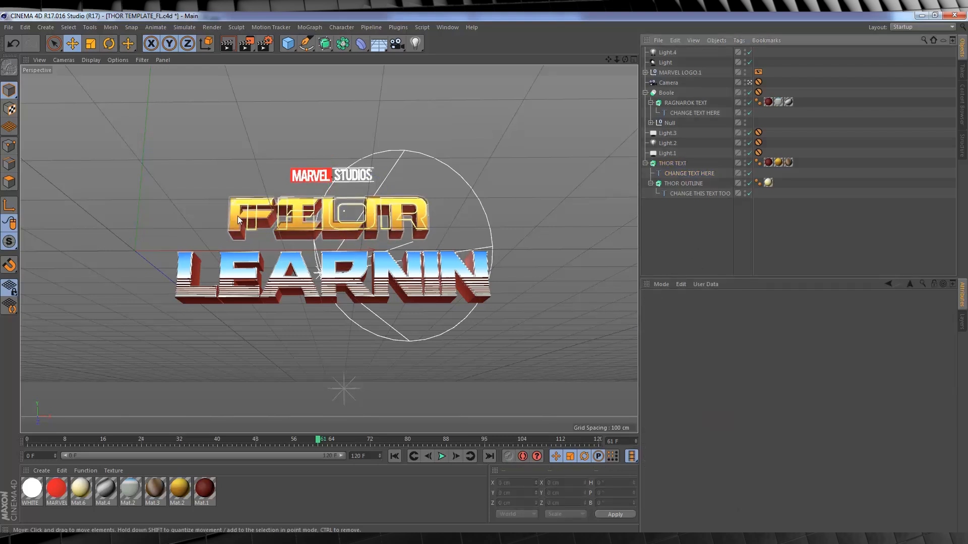
Step: Change the text spline under THOR OUTLINE to FILM and briefly play the animation
left_click(686, 199)
left_click_drag(683, 329, 646, 329)
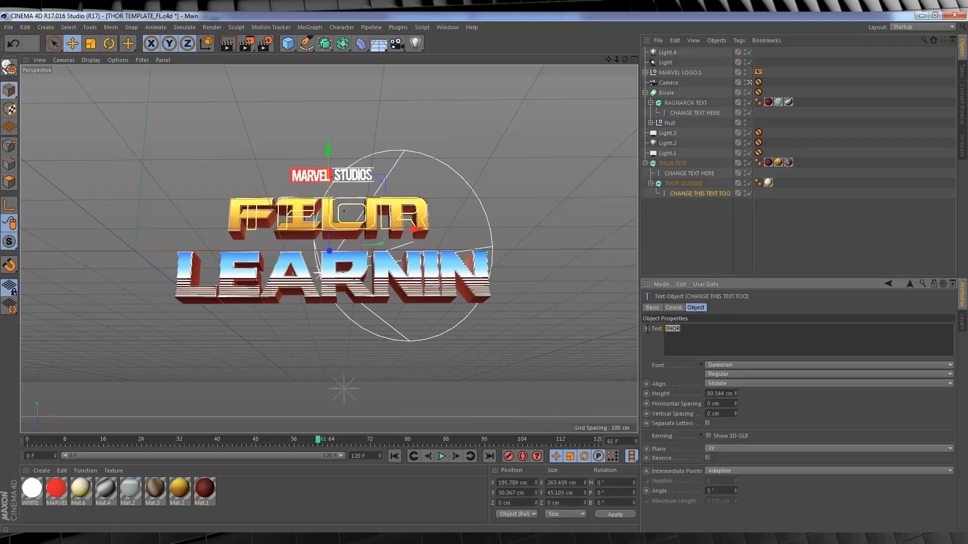
type("FILM")
left_click(686, 253)
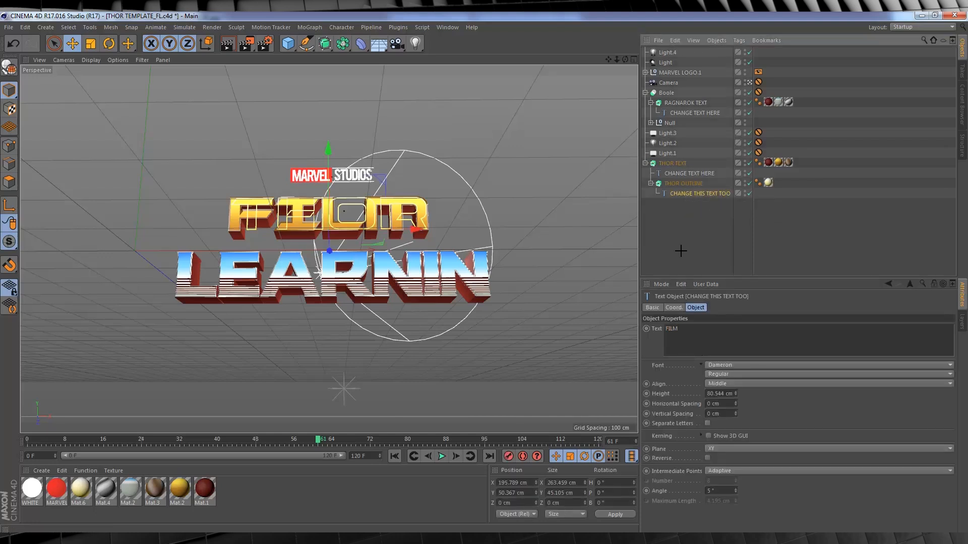
left_click(441, 456)
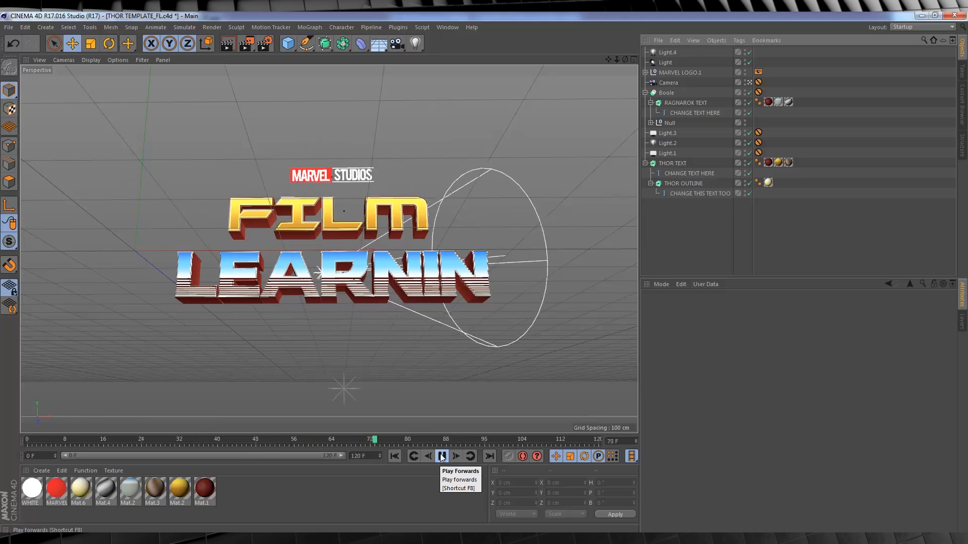
left_click(441, 456)
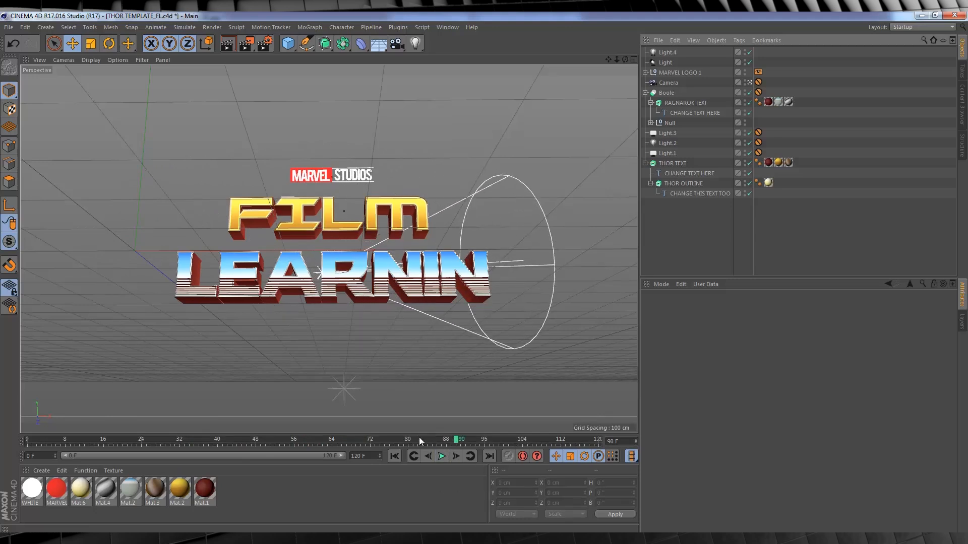
Step: Undo the text replacements to restore the original THOR RAGNAROK title
key("ctrl+z")
key("ctrl+z")
key("ctrl+z")
key("ctrl+z")
key("ctrl+z")
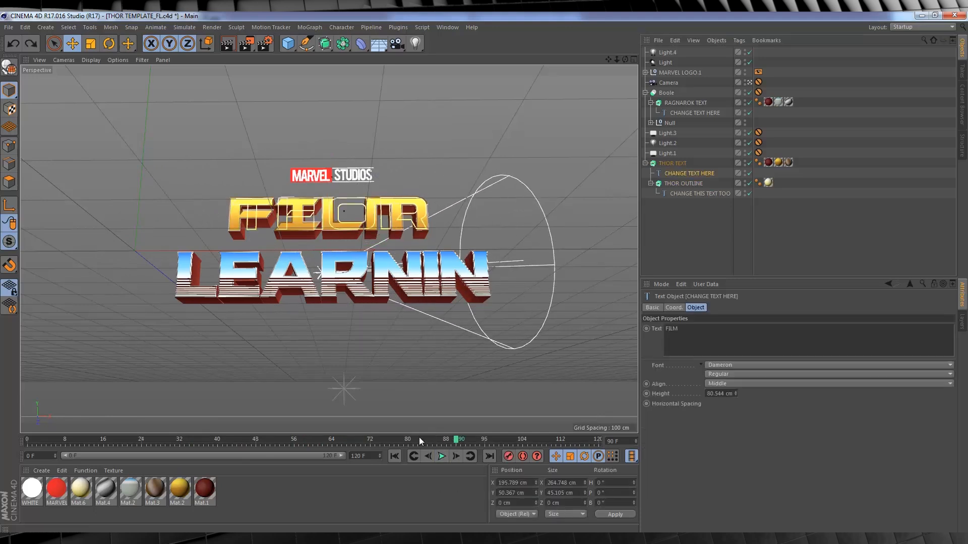
key("ctrl+z")
key("ctrl+z")
key("ctrl+z")
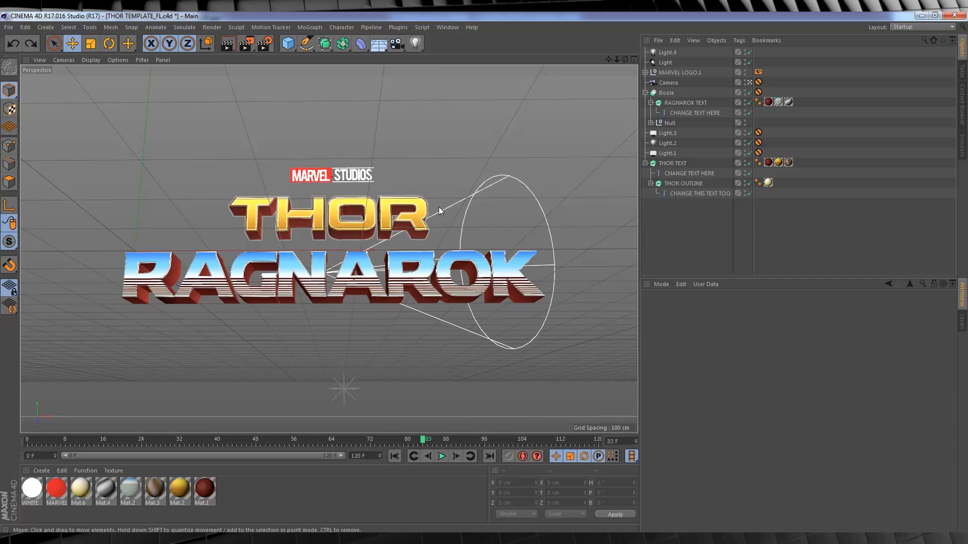
Step: Convert the THOR TEXT extrude to an editable object and expand its hierarchy down to Cap 1
left_click(675, 163)
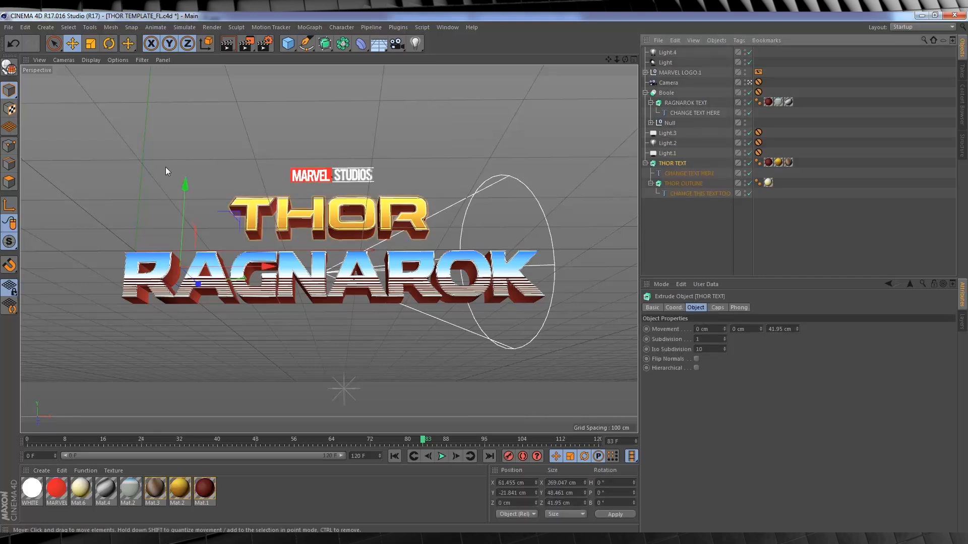
left_click(8, 66)
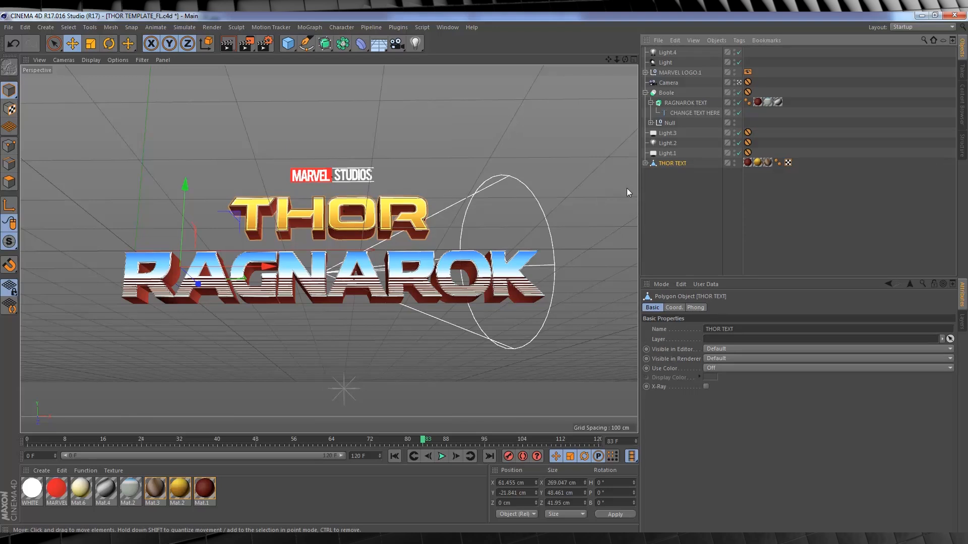
left_click(645, 163)
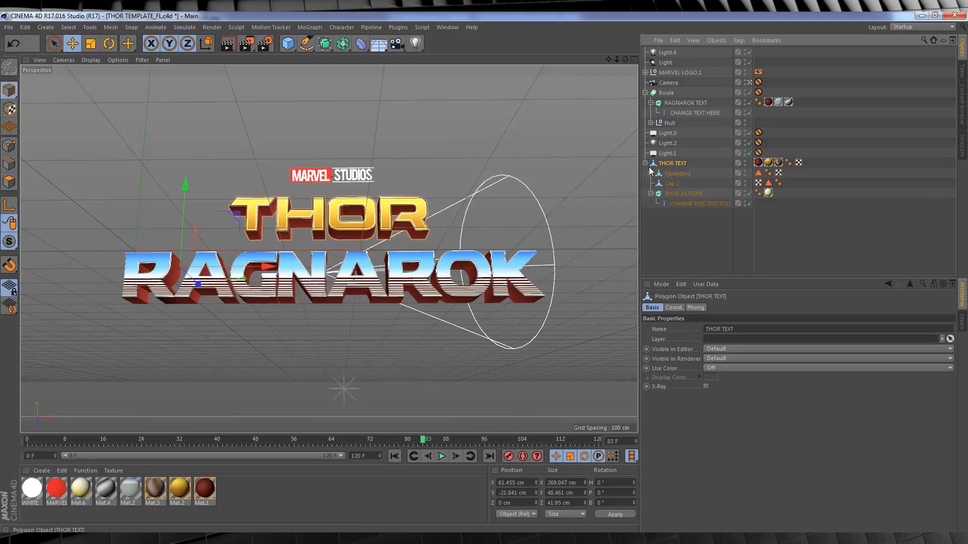
left_click(651, 173)
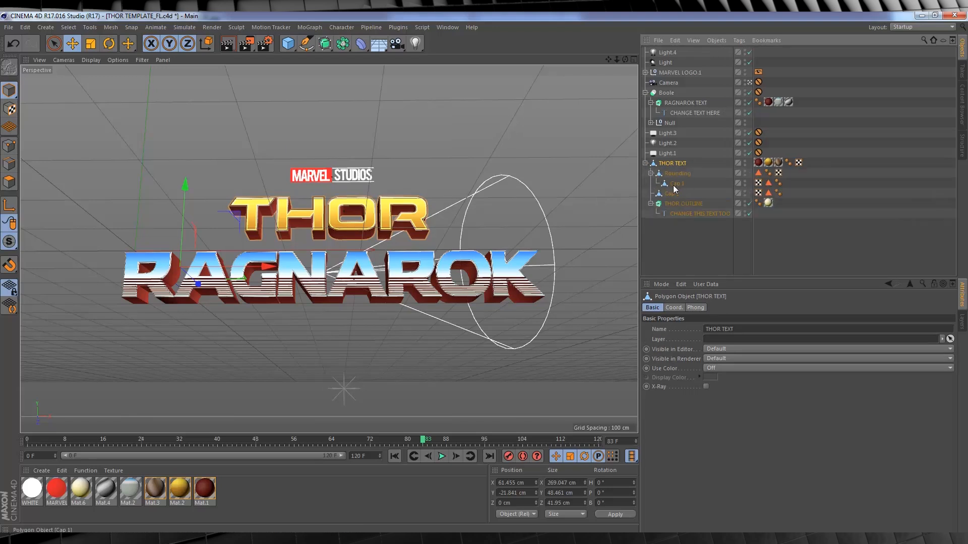
Step: Move Cap 1 of the THOR text about 5.28 cm along Z and render the view to check it
left_click(675, 184)
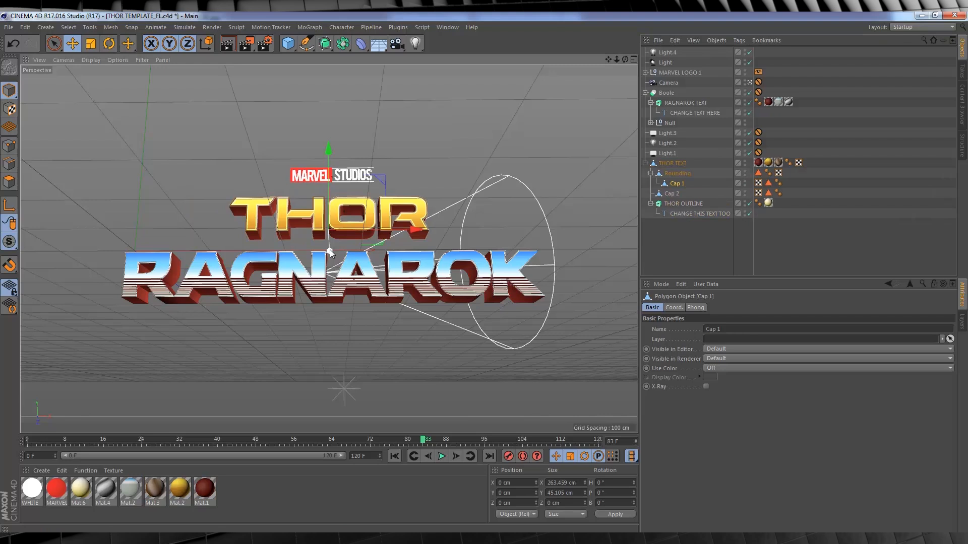
left_click_drag(330, 250, 331, 250)
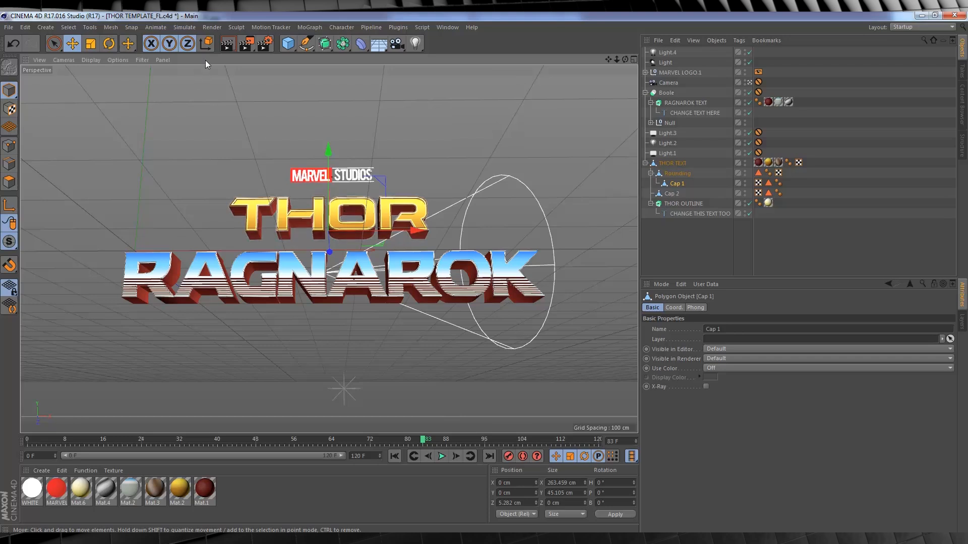
left_click(228, 46)
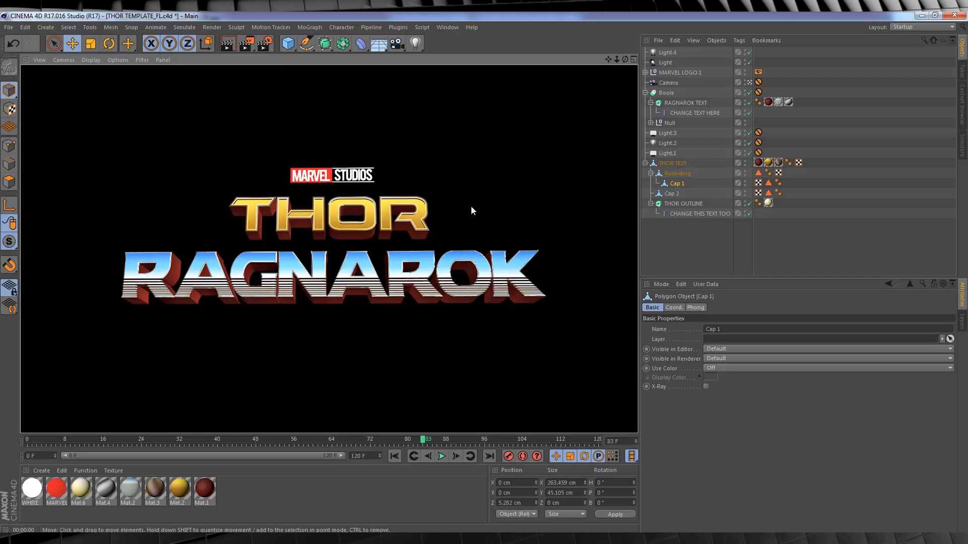
left_click(757, 234)
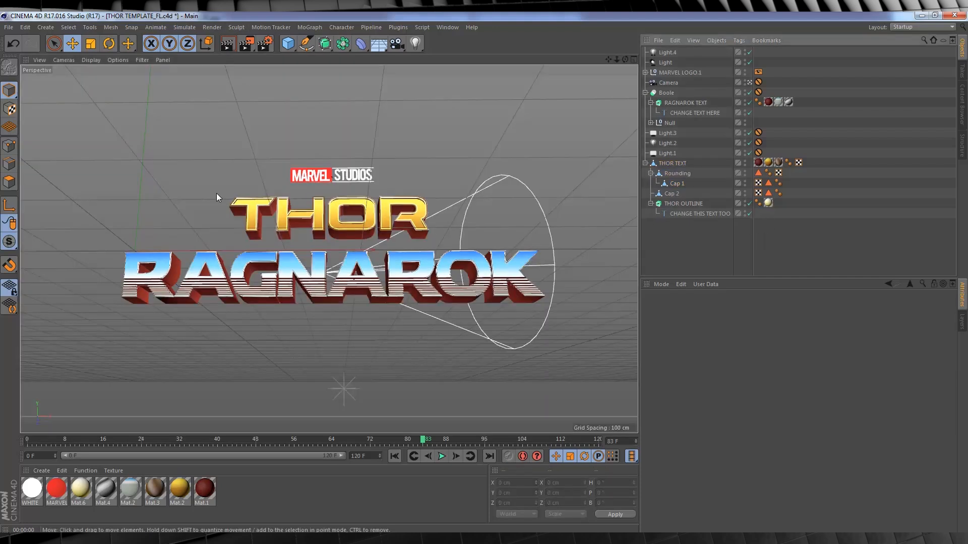
Step: Save the scene and, in After Effects, replace the THOR TEMPLATE_FL.c4d footage with THOR TEMPLATE_FL2.c4d
left_click(9, 27)
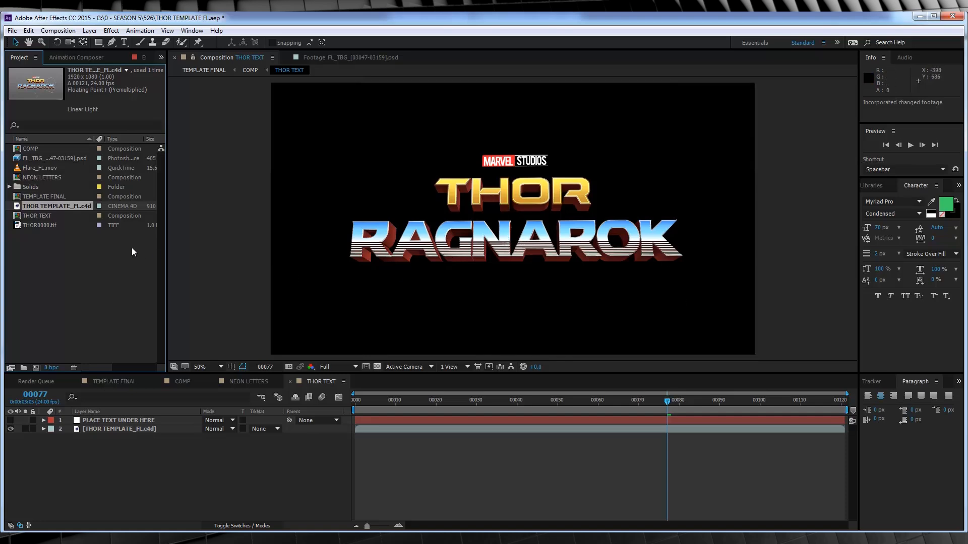
right_click(58, 205)
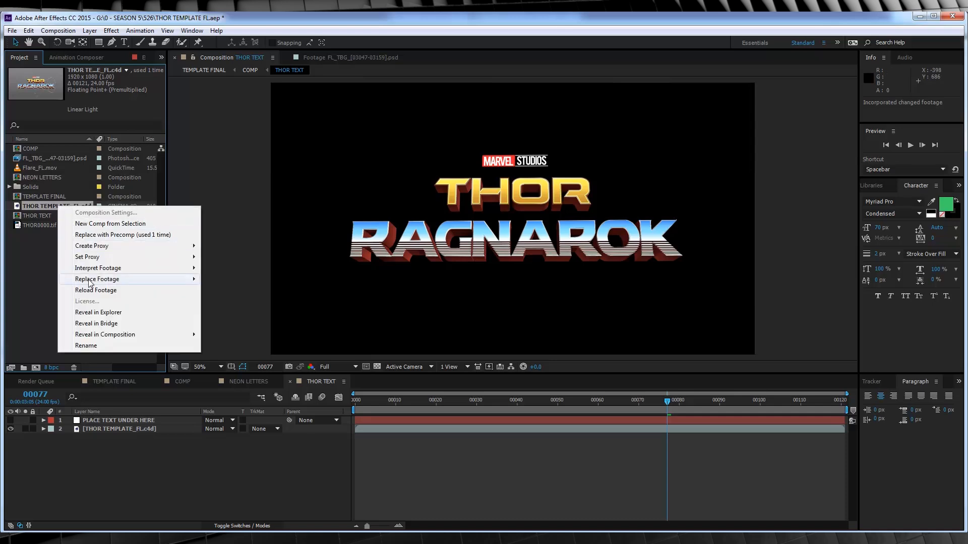
mouse_move(90, 283)
left_click(266, 279)
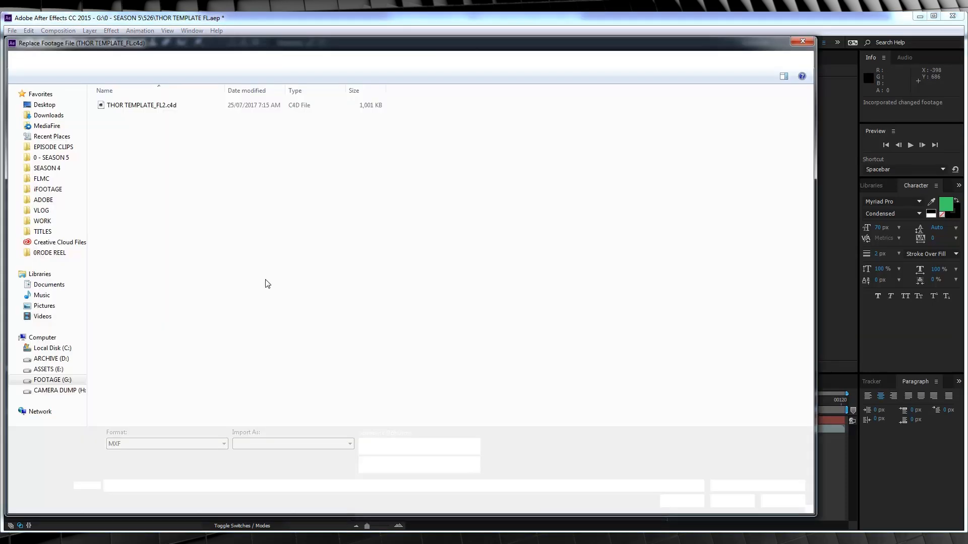
left_click(175, 107)
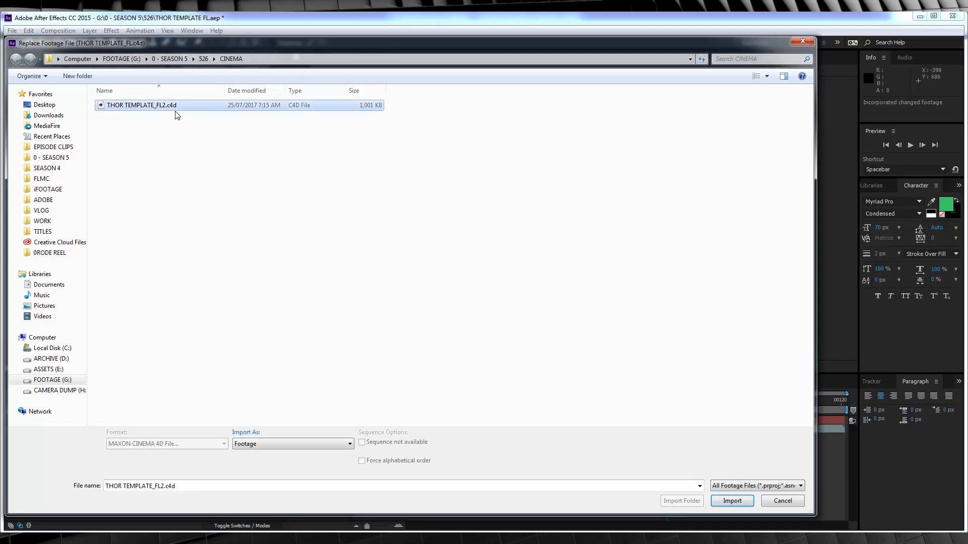
left_click(734, 501)
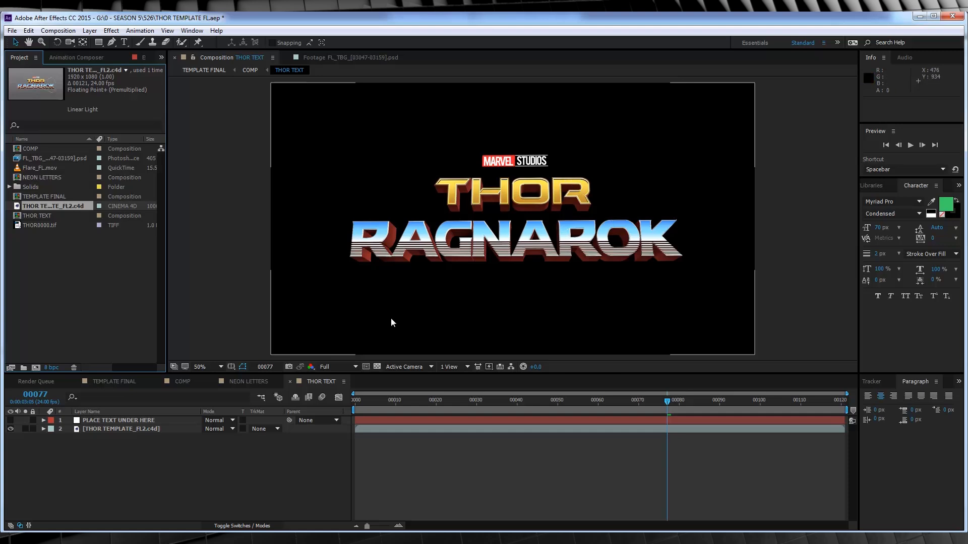
Step: In the NEON LETTERS composition, change the thor text layer's wording to FILM
left_click(252, 382)
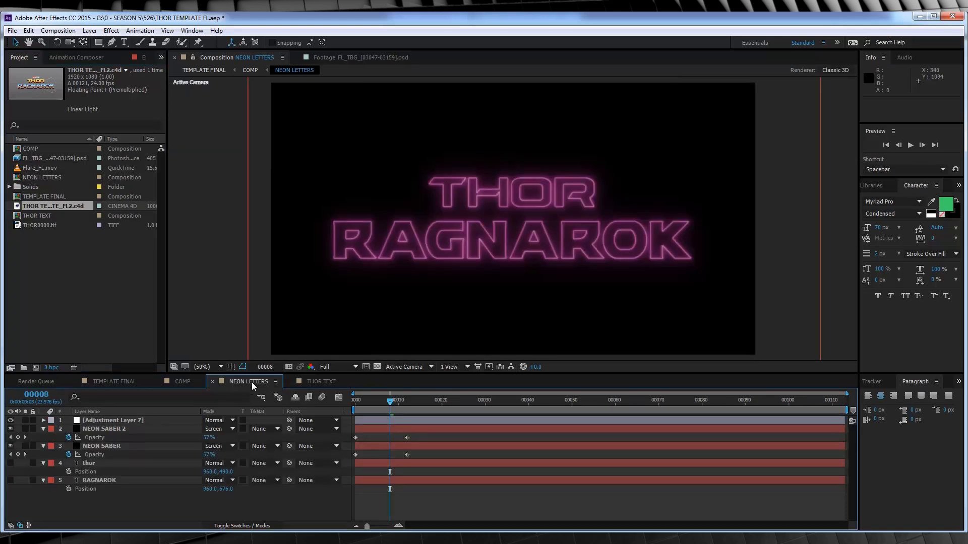
left_click(313, 382)
left_click(247, 381)
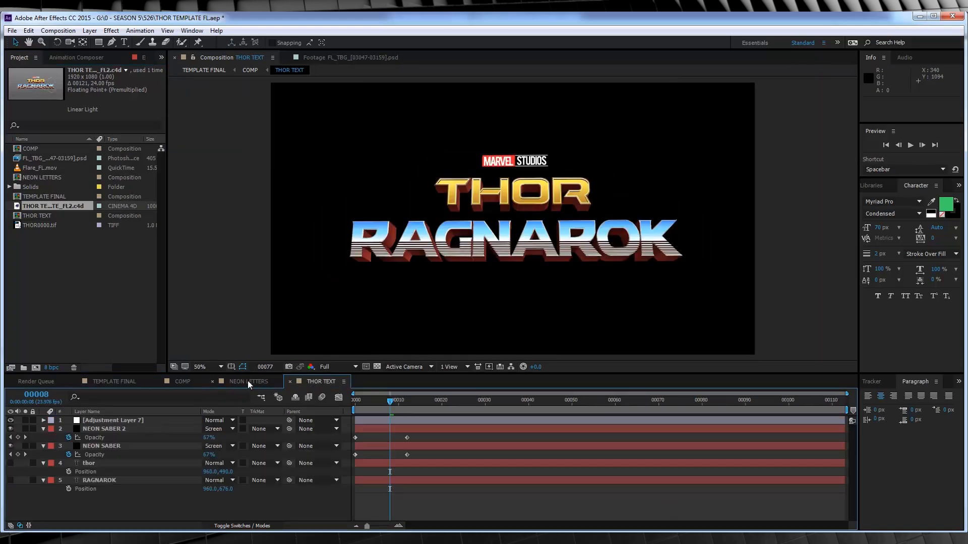
left_click(313, 382)
left_click(257, 382)
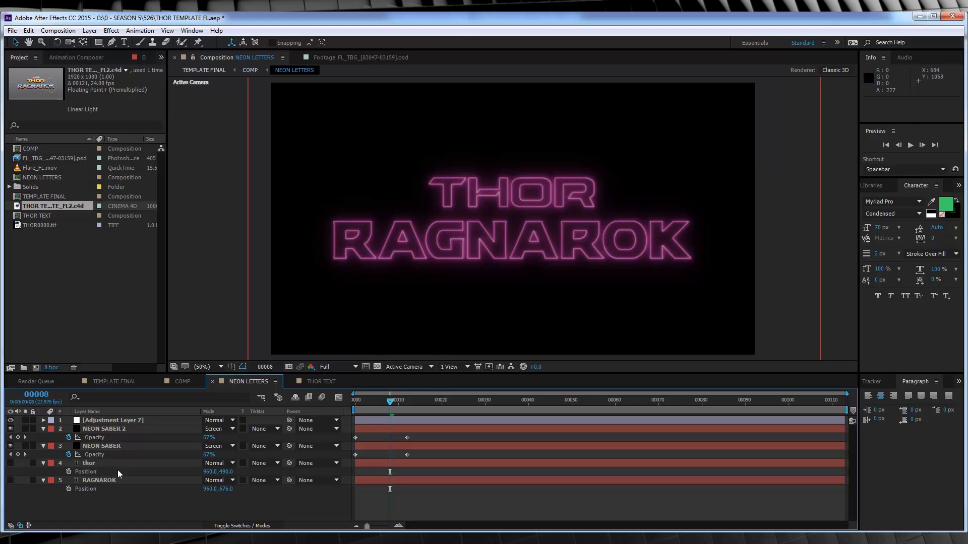
left_click(87, 463)
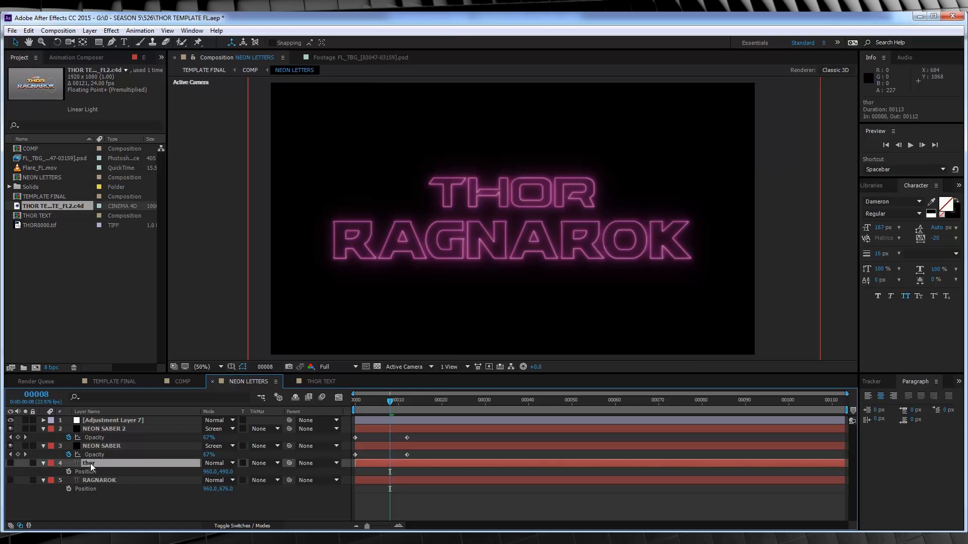
double_click(90, 463)
type("FILM")
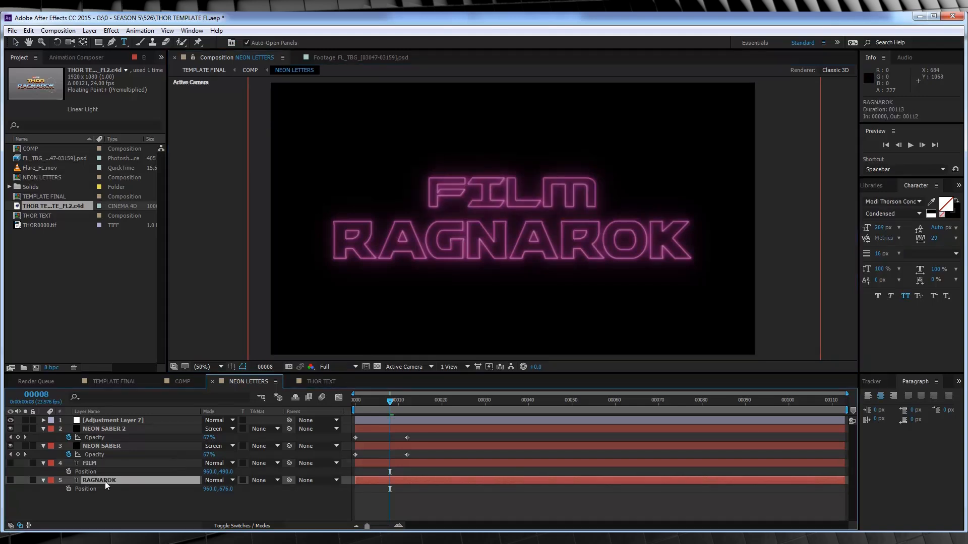
Step: In the NEON LETTERS composition, change the RAGNAROK text layer's wording to LEARNIN
double_click(105, 482)
type("LEARNIN")
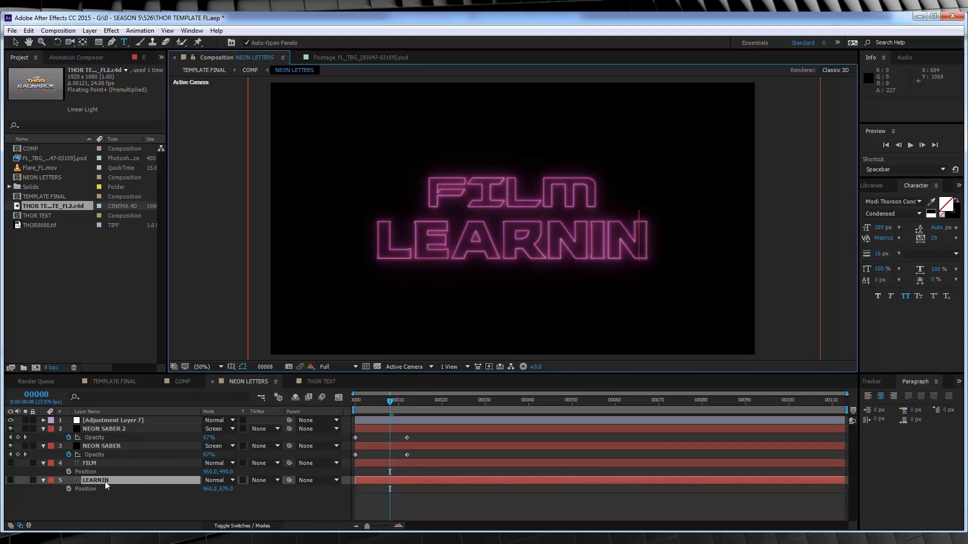
left_click(139, 500)
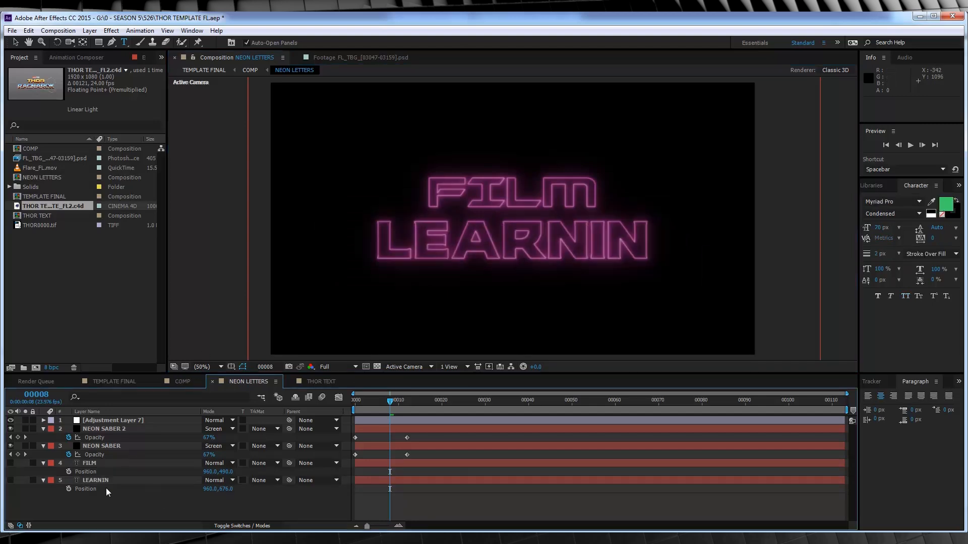
Step: Undo the wording changes to both neon text layers and return to the COMP composition
key("ctrl+z")
key("ctrl+z")
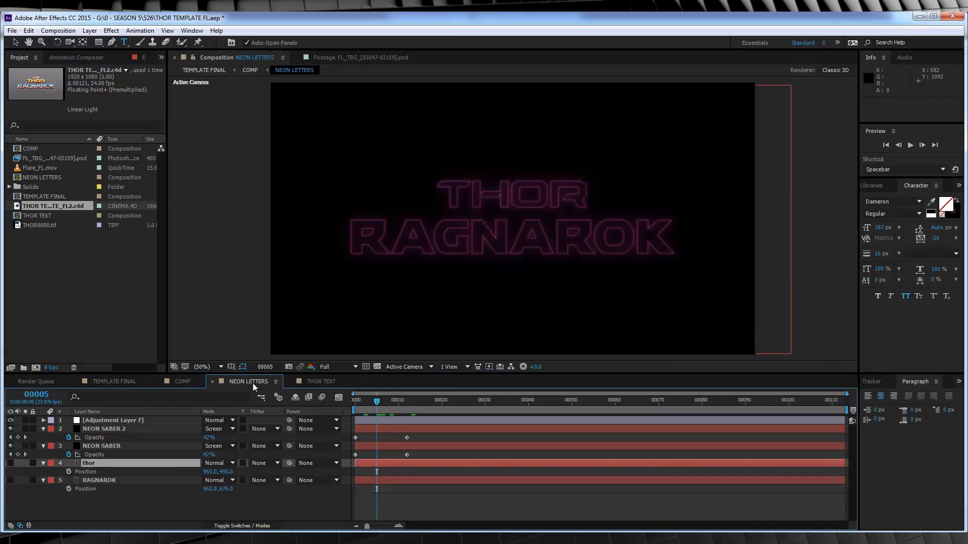
left_click(177, 382)
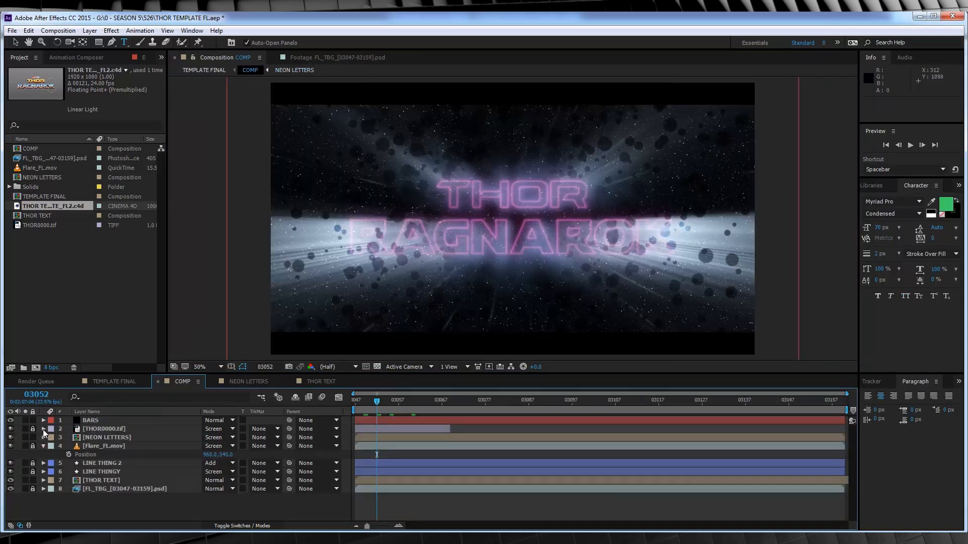
Step: Hide and reshow the BARS layer to check the letterbox, and preview the title animation up to frame 03124
left_click(11, 420)
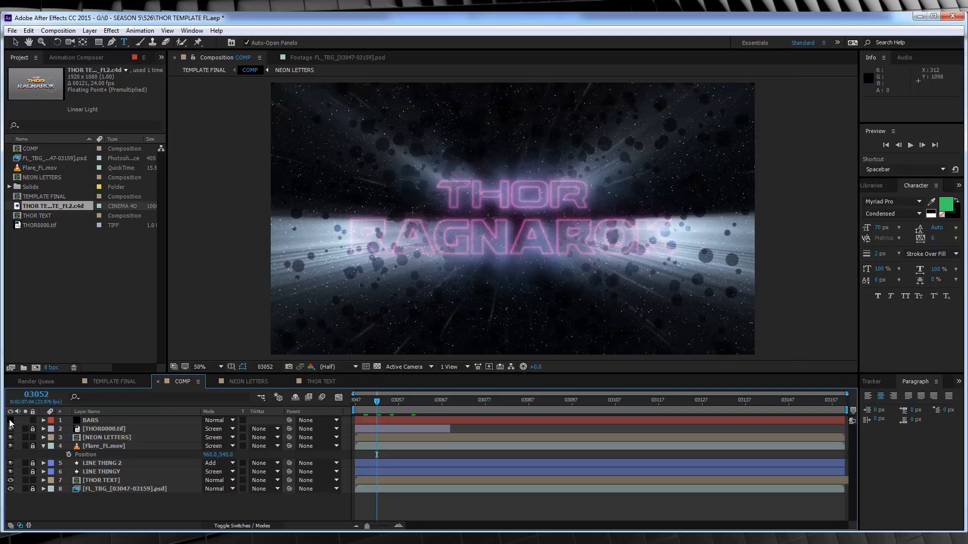
left_click(11, 420)
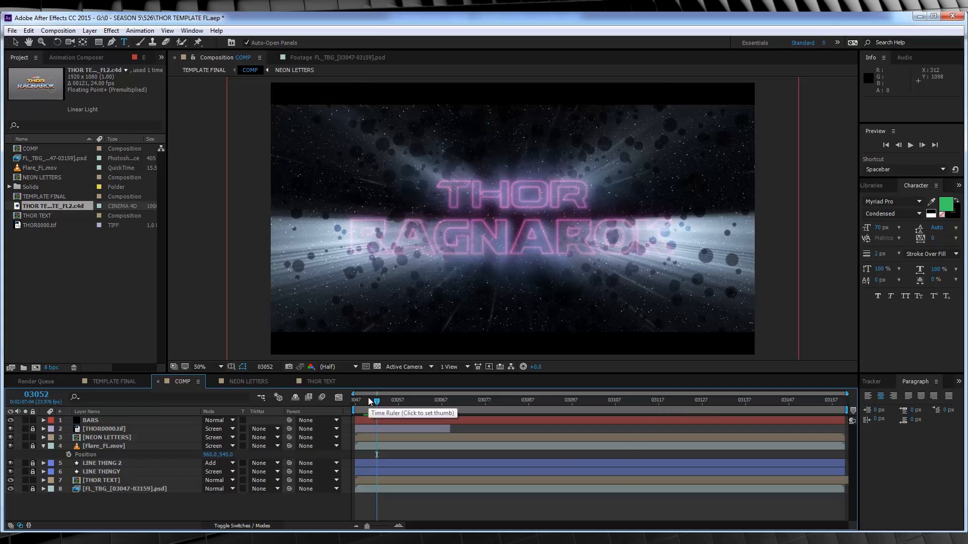
left_click_drag(370, 401, 688, 402)
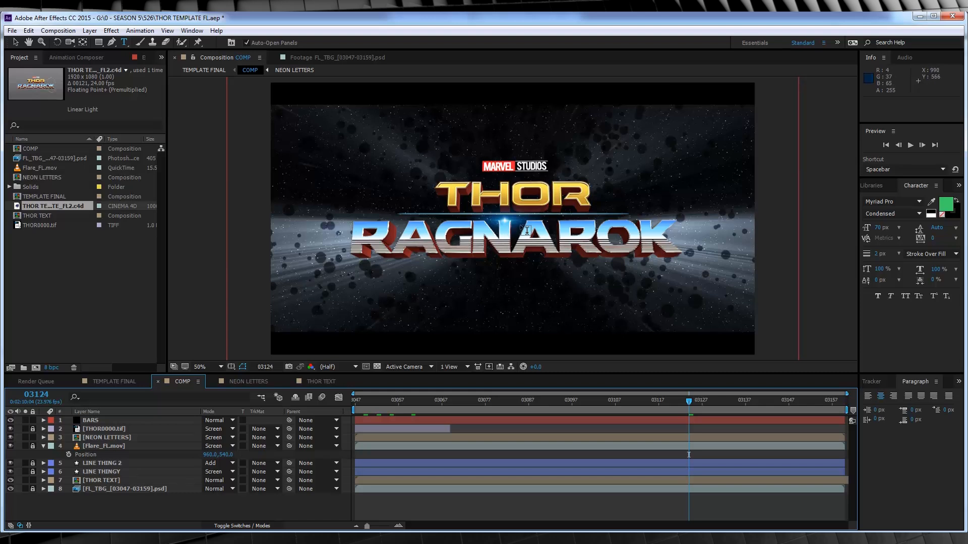
Step: Unlock the Flare_FL.mov layer, try shifting its X position, and undo the shift
left_click(33, 446)
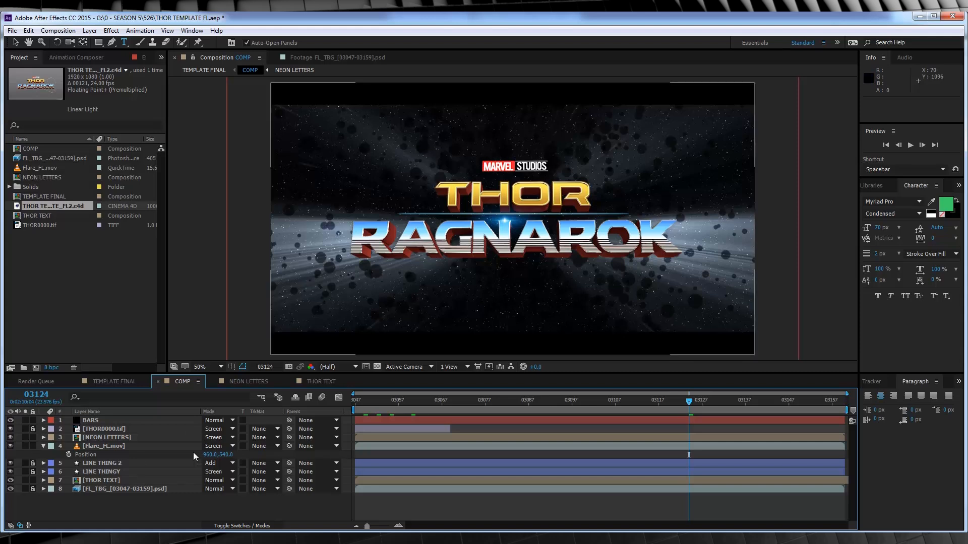
left_click_drag(204, 456, 228, 457)
key("ctrl+z")
Step: Open the TEMPLATE FINAL composition to view the finished title
left_click(125, 382)
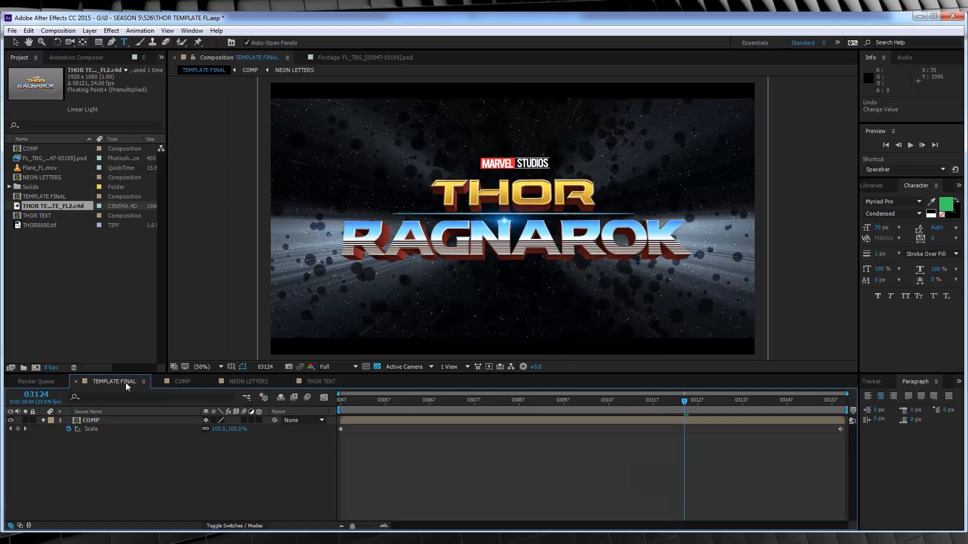